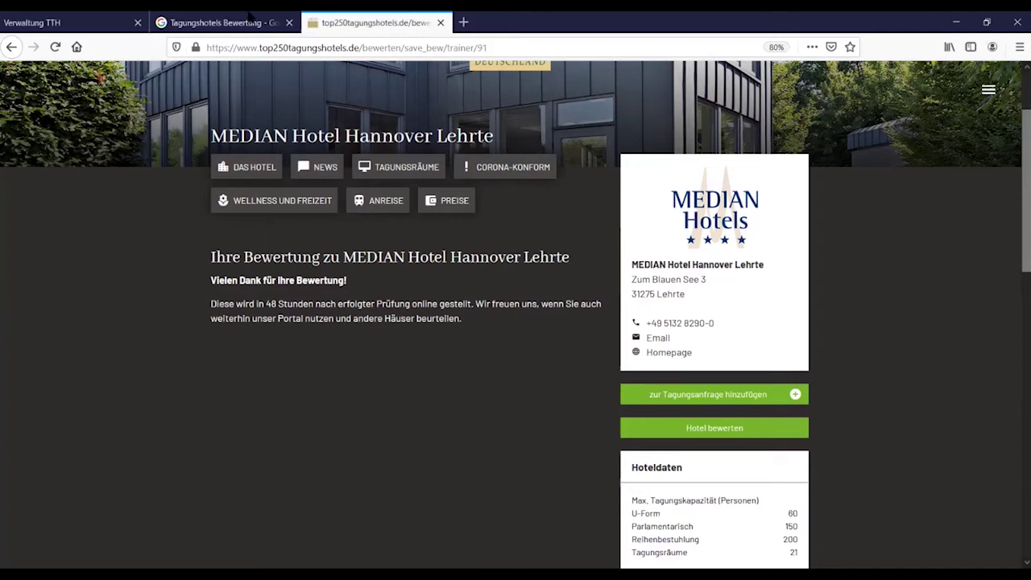
In the hotel administration, open the reviews section and point out the three e-mail contact fields for incoming reviews
click(93, 22)
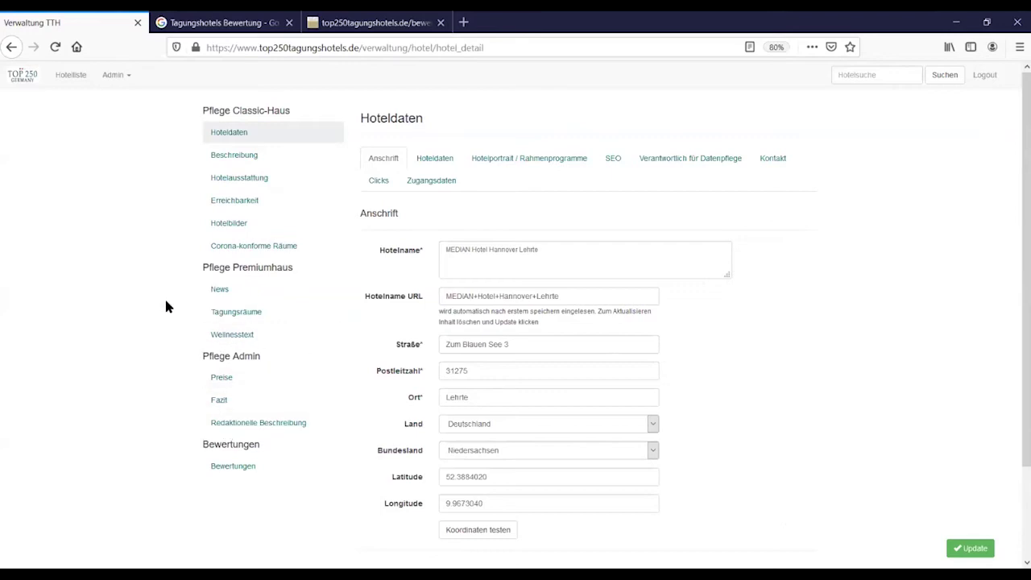
click(234, 467)
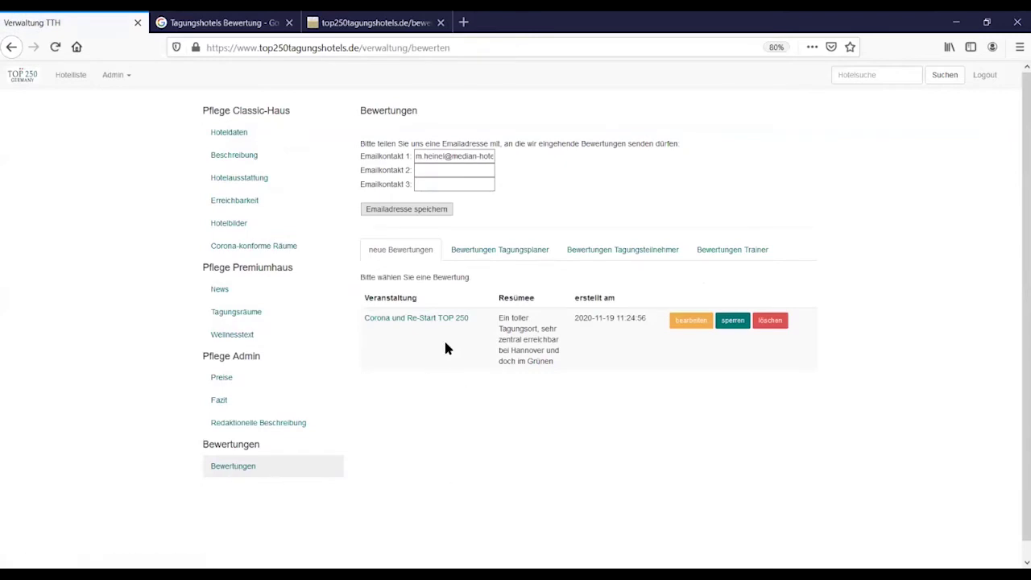
click(435, 156)
click(456, 167)
click(435, 185)
click(423, 171)
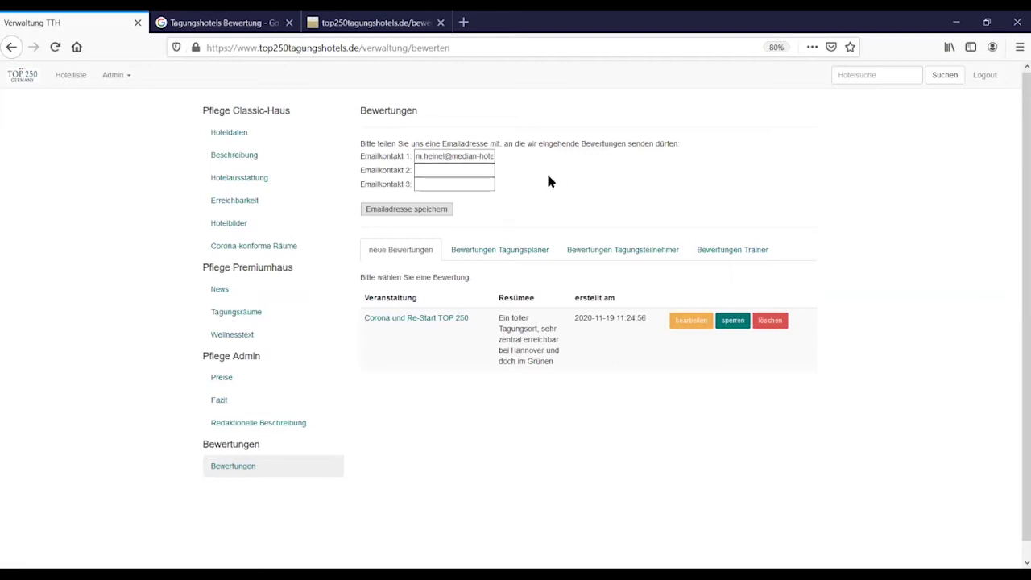
Open the new review "Corona und Re-Start TOP 250" and go through its details down to the comment field
click(423, 319)
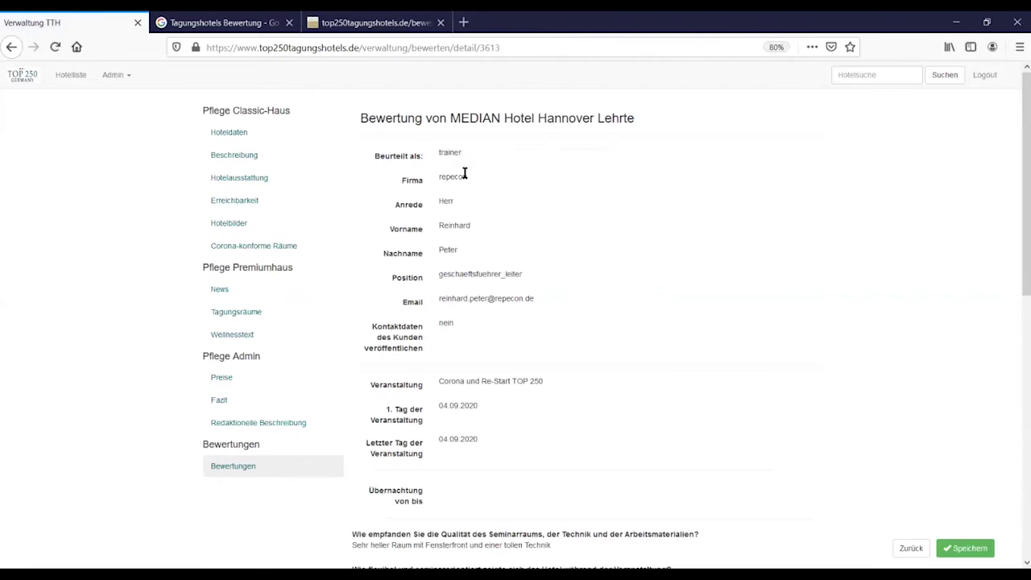
scroll(592, 274, down, 3)
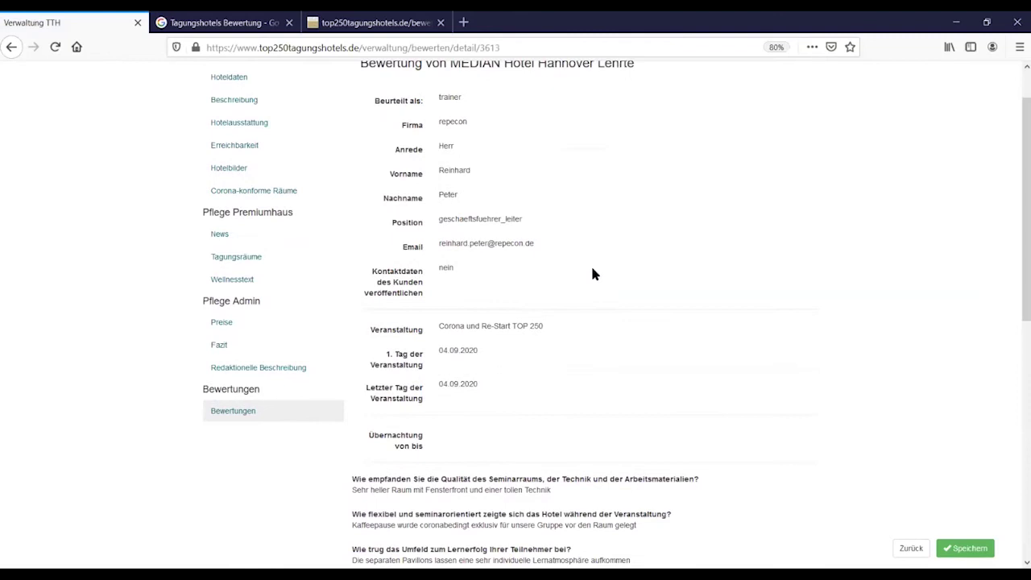
scroll(600, 273, down, 2)
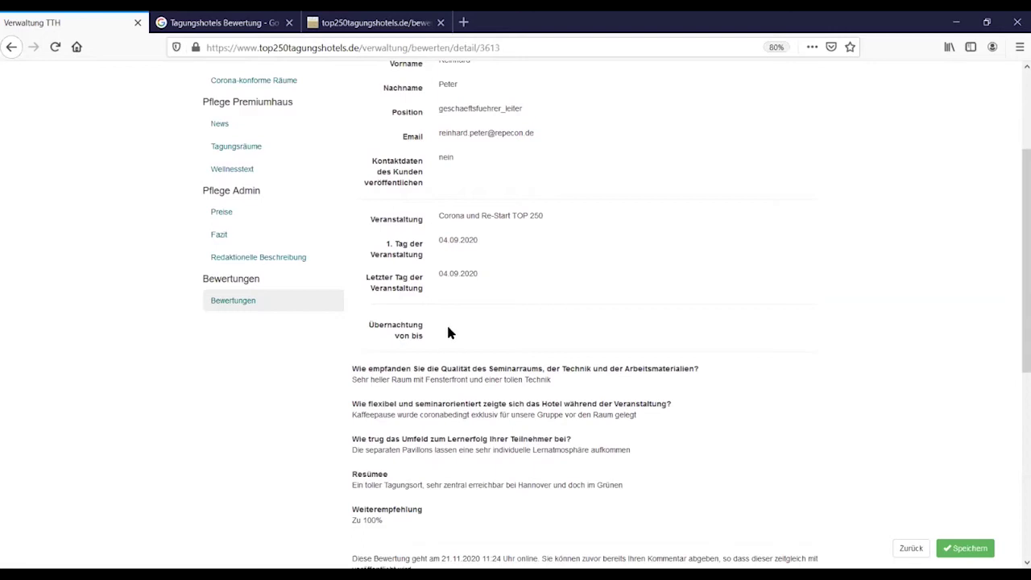
scroll(698, 357, down, 3)
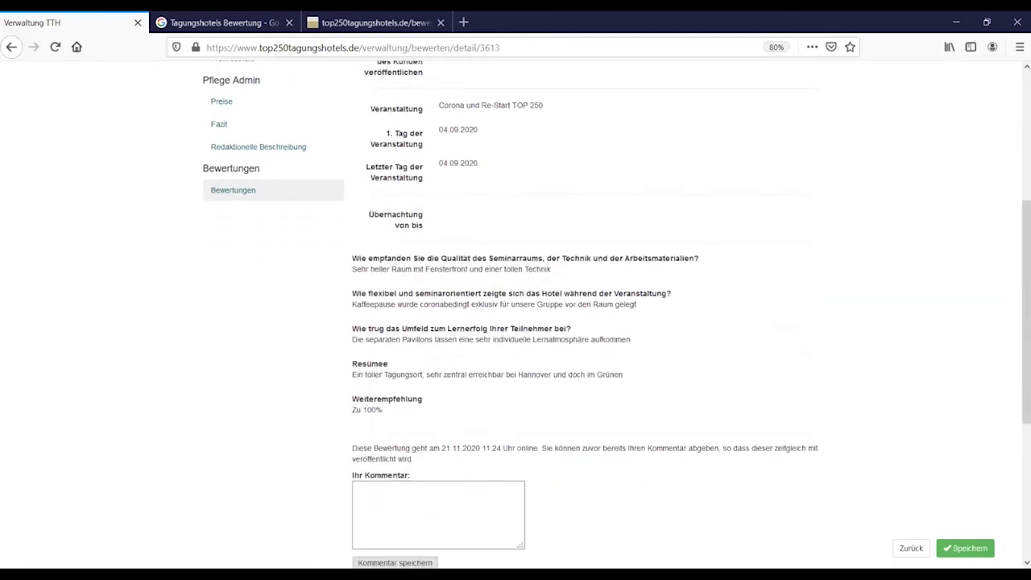
scroll(822, 309, down, 2)
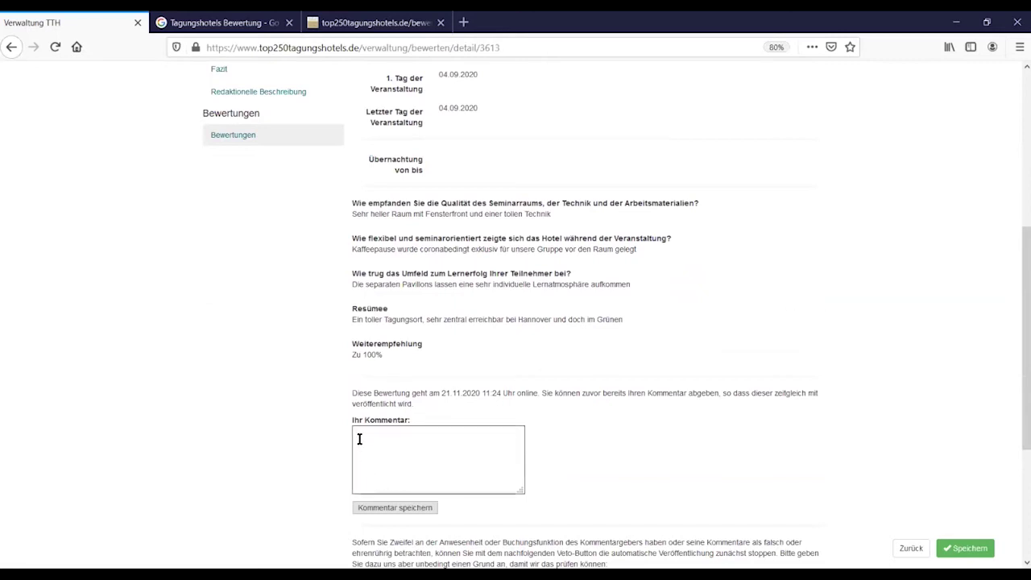
scroll(699, 449, down, 1)
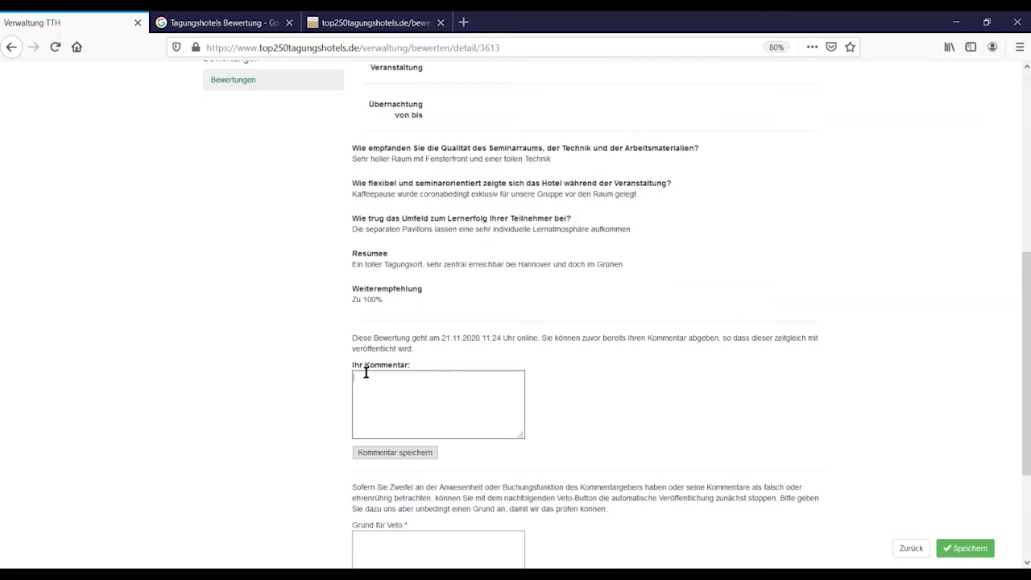
Save the comment "Es ist uns derzeit sehr wichtig, coronakonform auch für Kleingruppen Tagungen aufrecht zu erhalten. Wir freuen uns, dass das so gut bei Ihnen wahrgenommen wurde."
text(Es ist uns derzeit sehr wichtig, coroanakonform a)
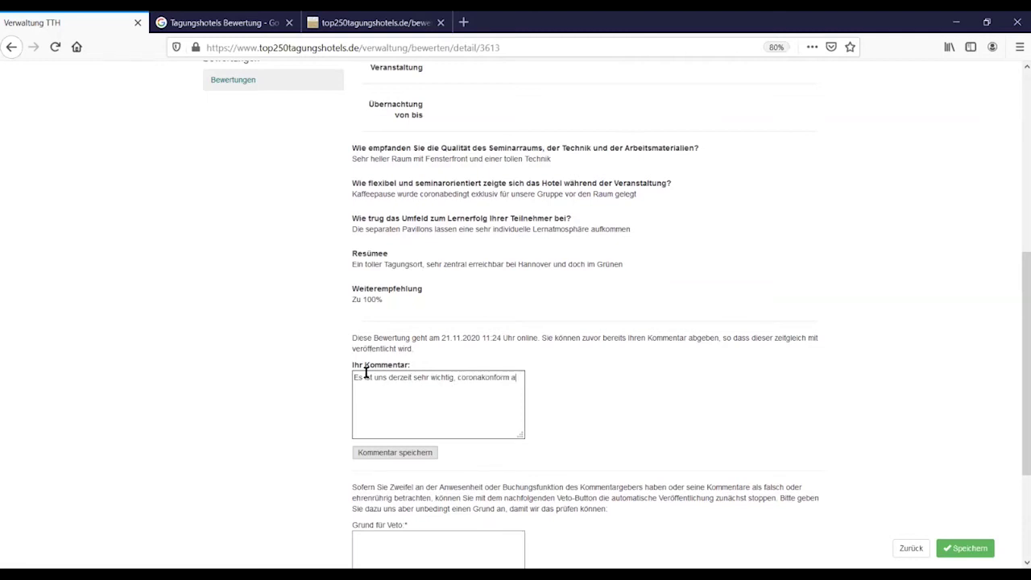
text(uch für Kleingruppen Tagung)
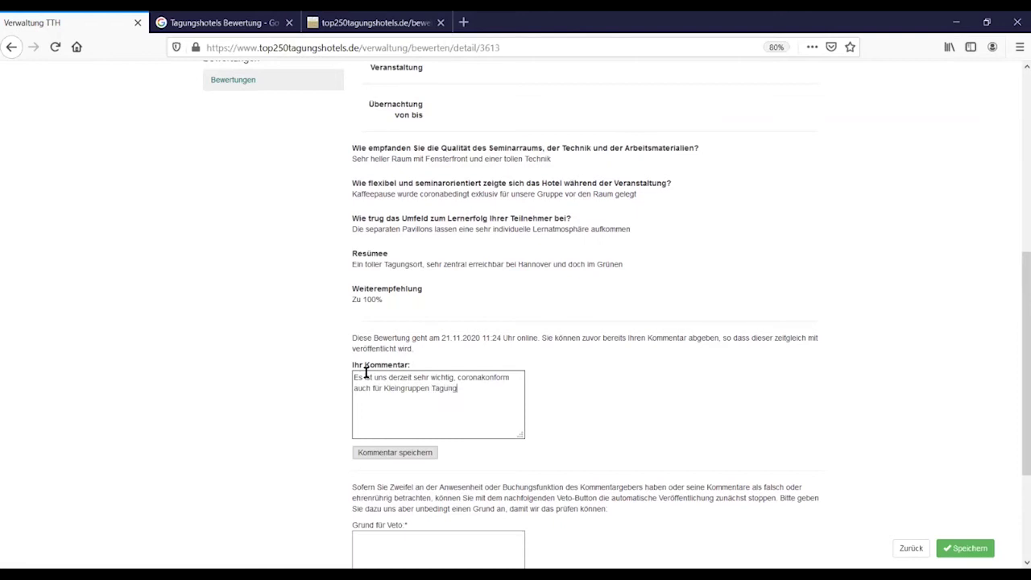
text(en aufrecht zu erhalten. Wir freuen uns)
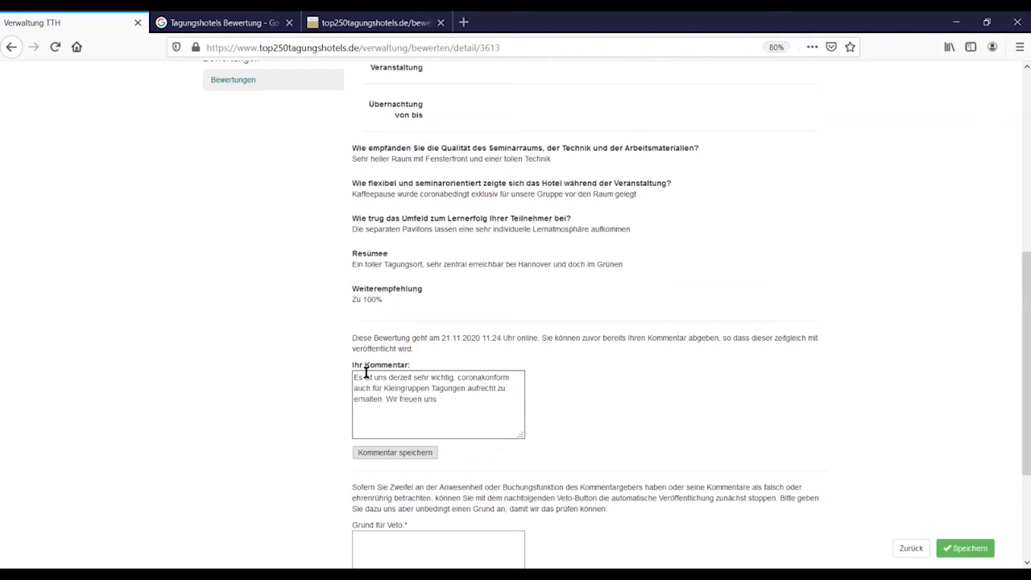
text(, dass das so gut bei ihnen wahrgenommen wurde)
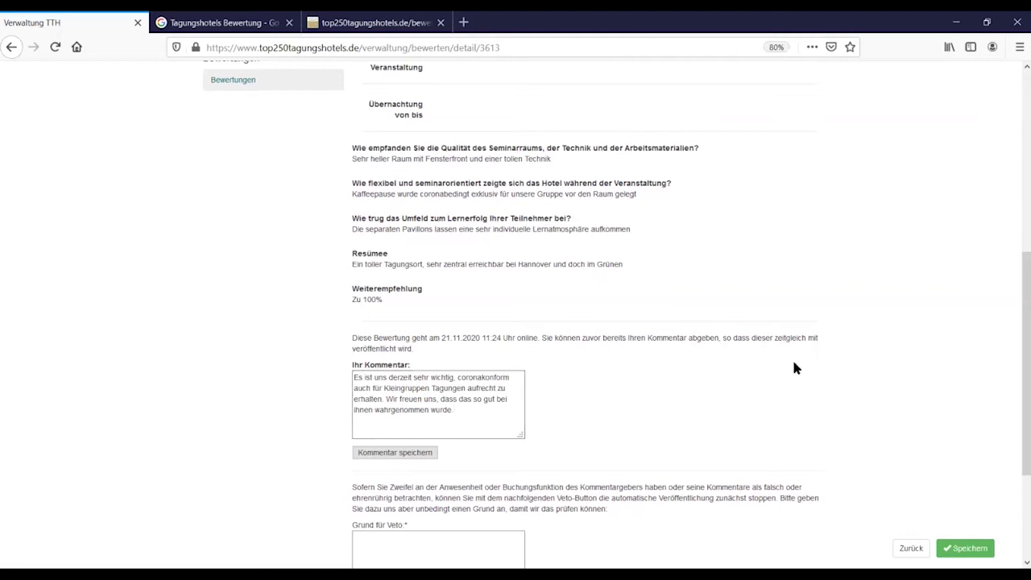
click(398, 456)
Check the saved review page, including the hotel's comment and the veto section beneath it
scroll(728, 346, down, 5)
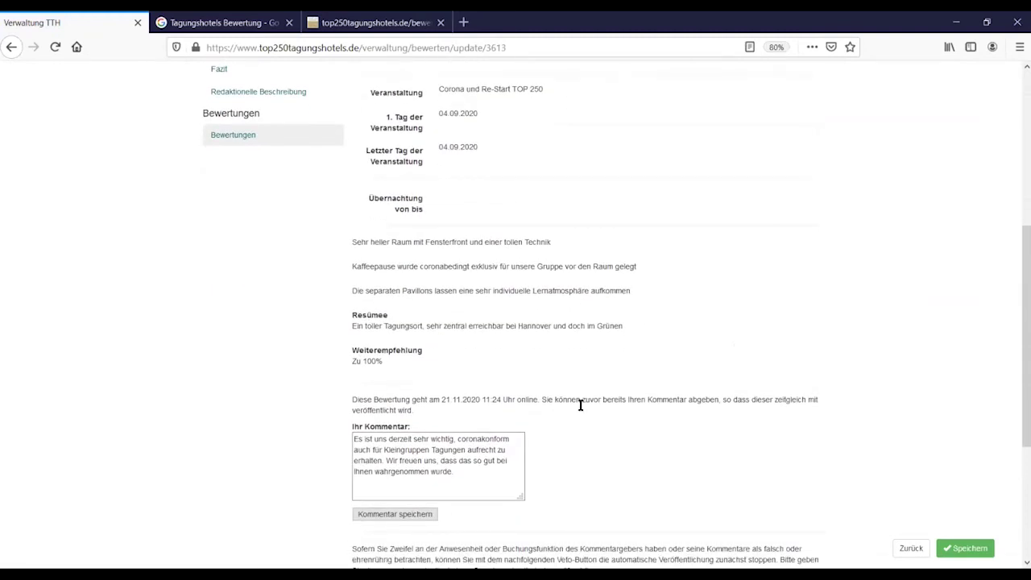
scroll(587, 387, up, 5)
scroll(588, 382, down, 5)
click(456, 475)
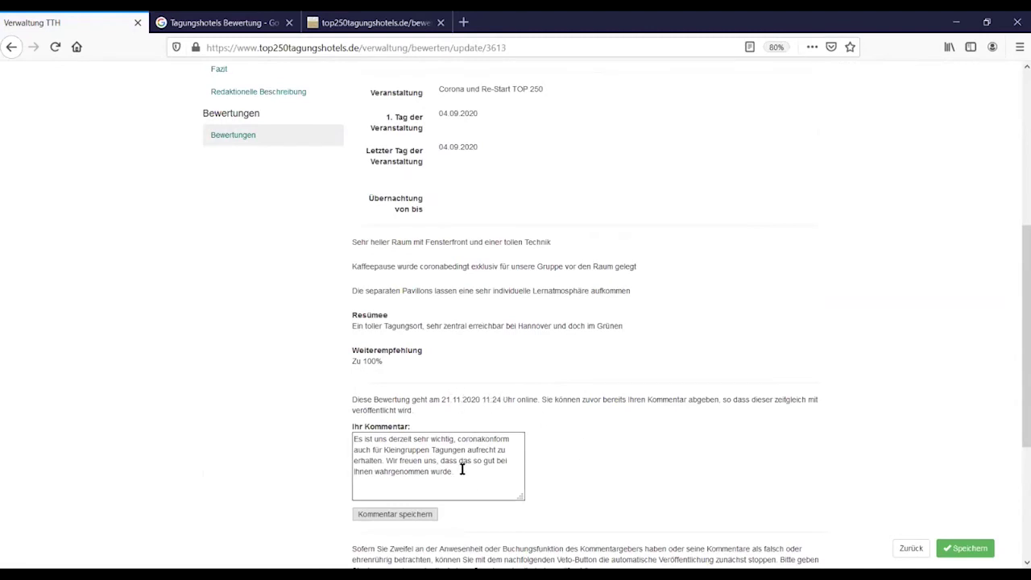
click(590, 457)
scroll(633, 431, down, 4)
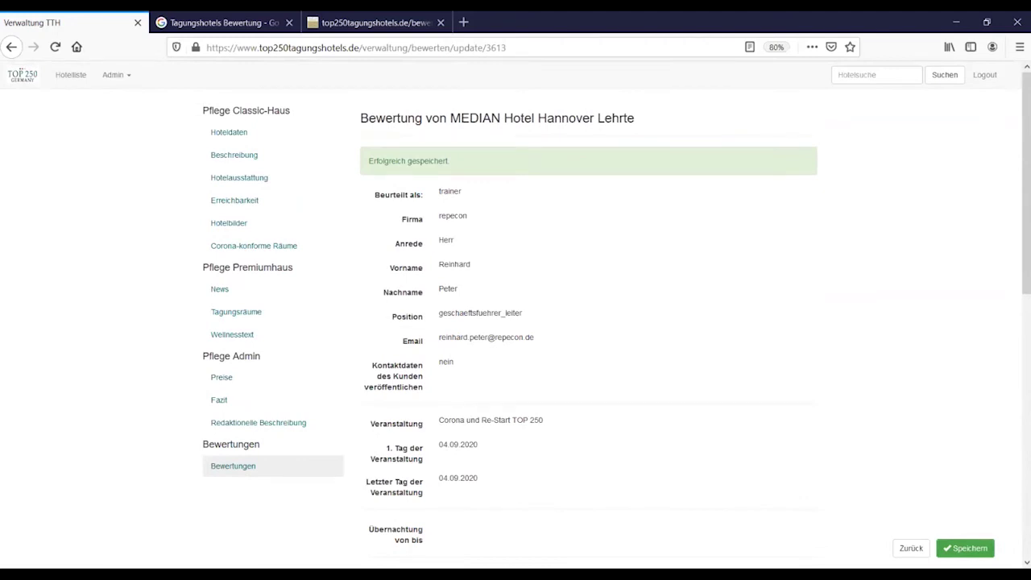
Search the public hotel portal for Bayern and look through the recommendation ratings on the listed hotels
click(342, 24)
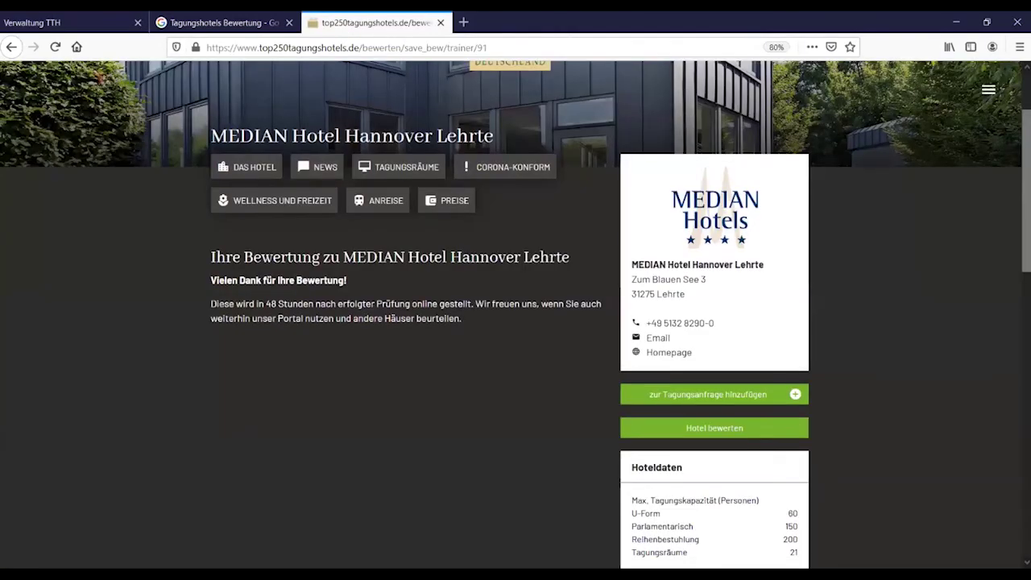
scroll(620, 326, up, 3)
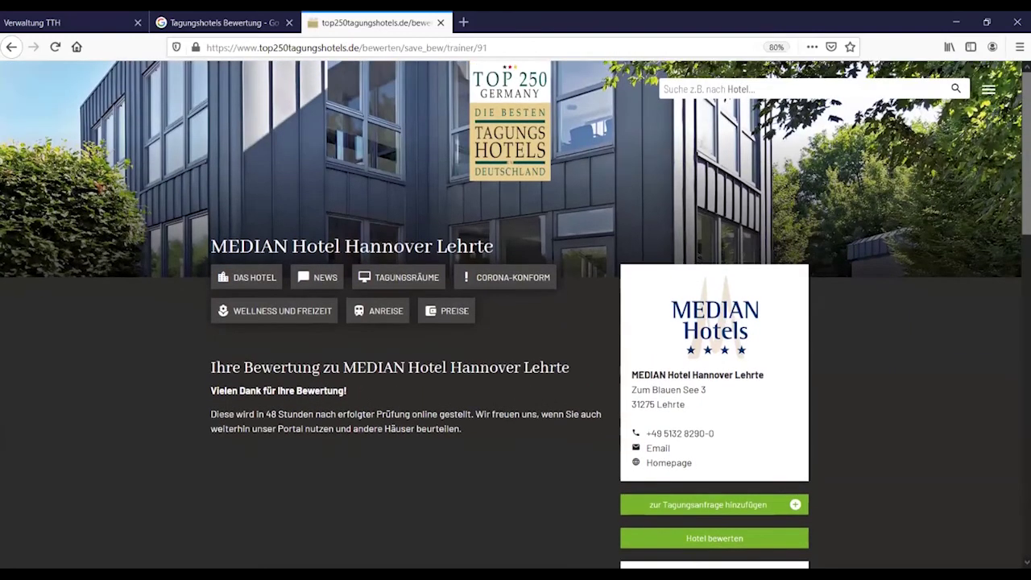
click(768, 89)
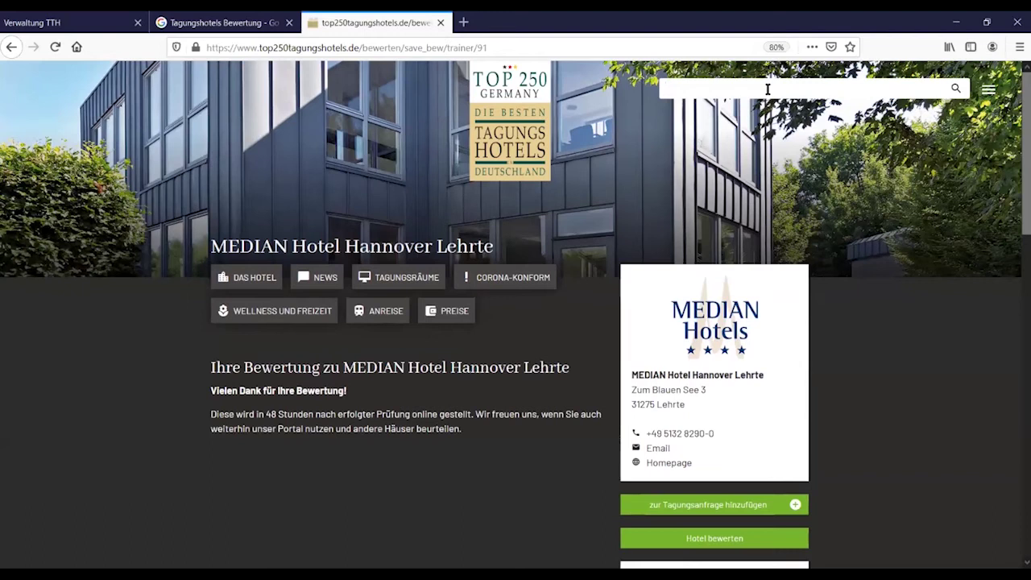
text(bayern)
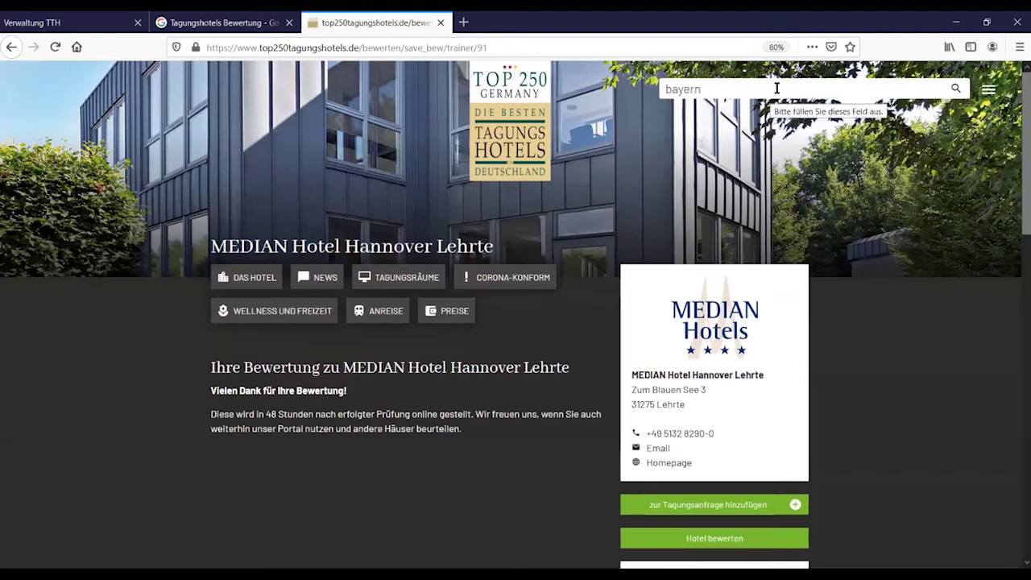
click(681, 145)
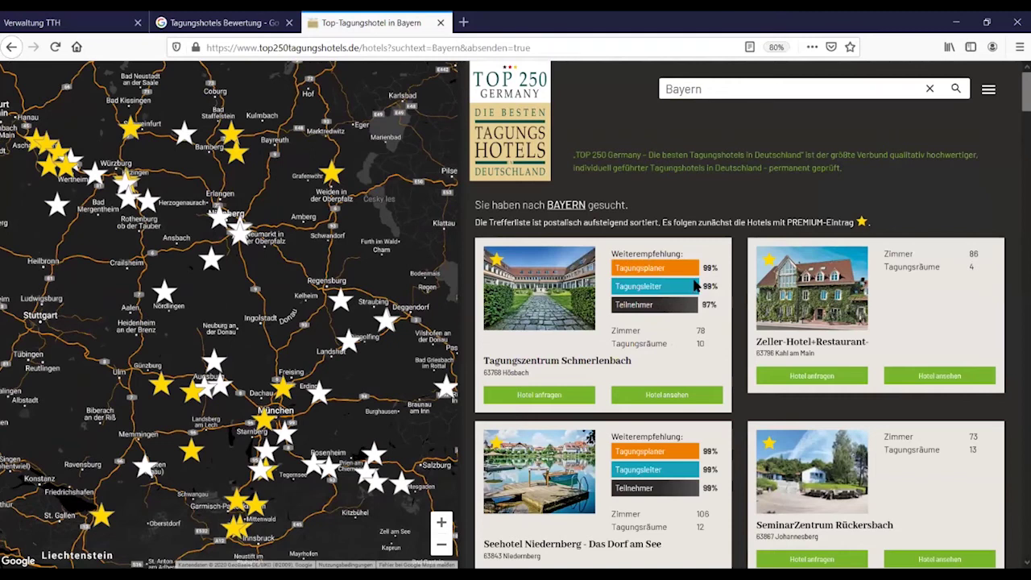
scroll(744, 393, down, 3)
scroll(743, 393, down, 2)
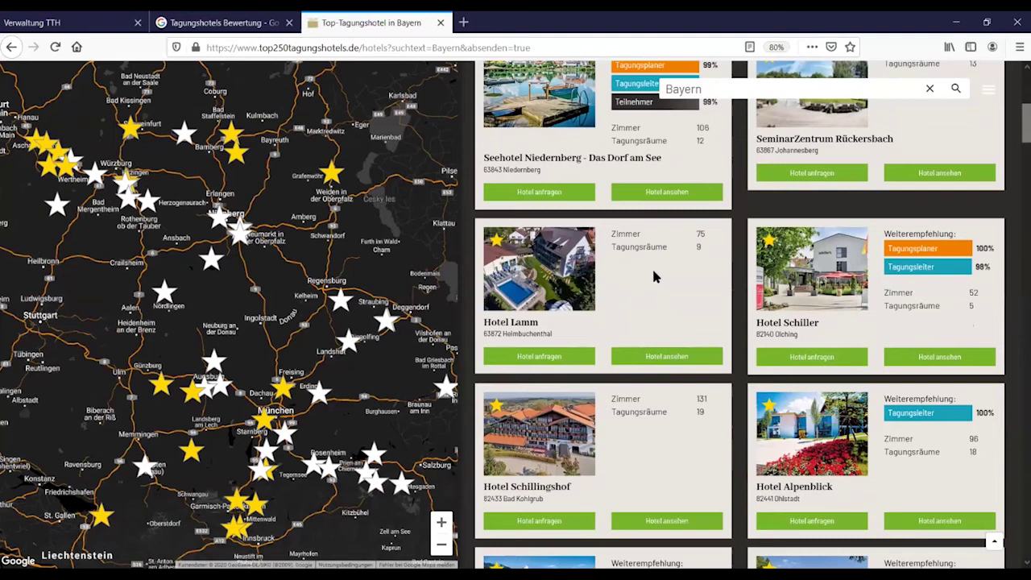
scroll(653, 276, up, 3)
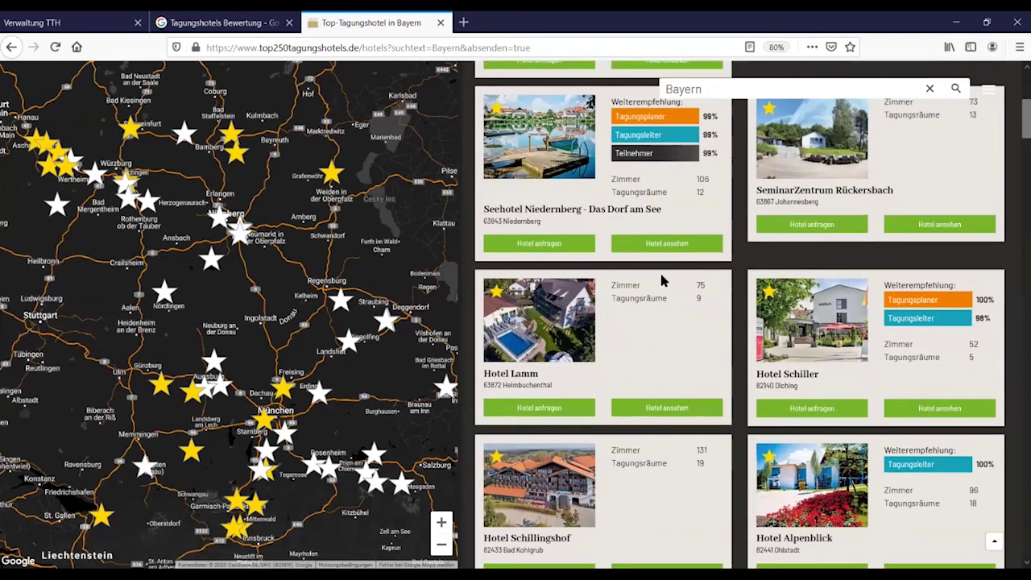